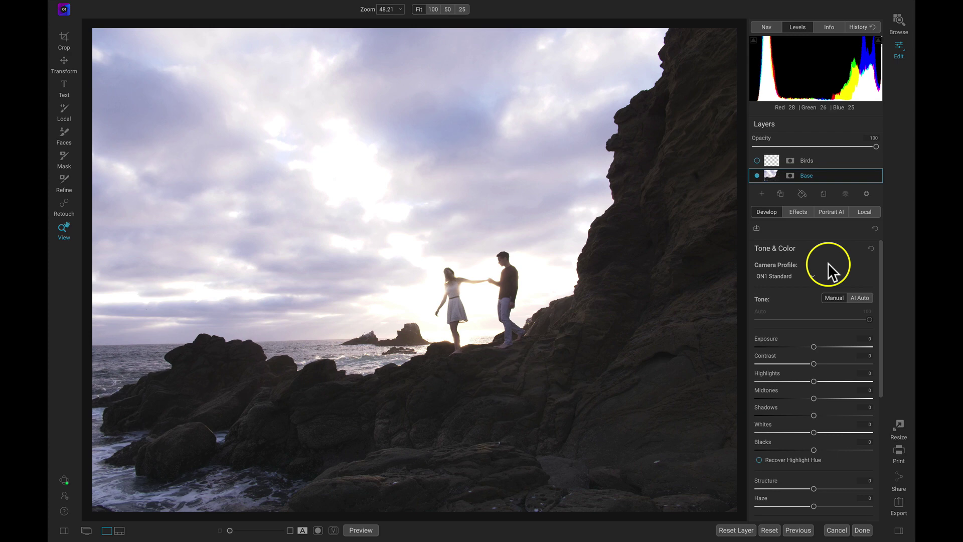
# Apply AI Auto tone to lift the shadows and reveal the rocks and cliff.
pyautogui.click(861, 298)
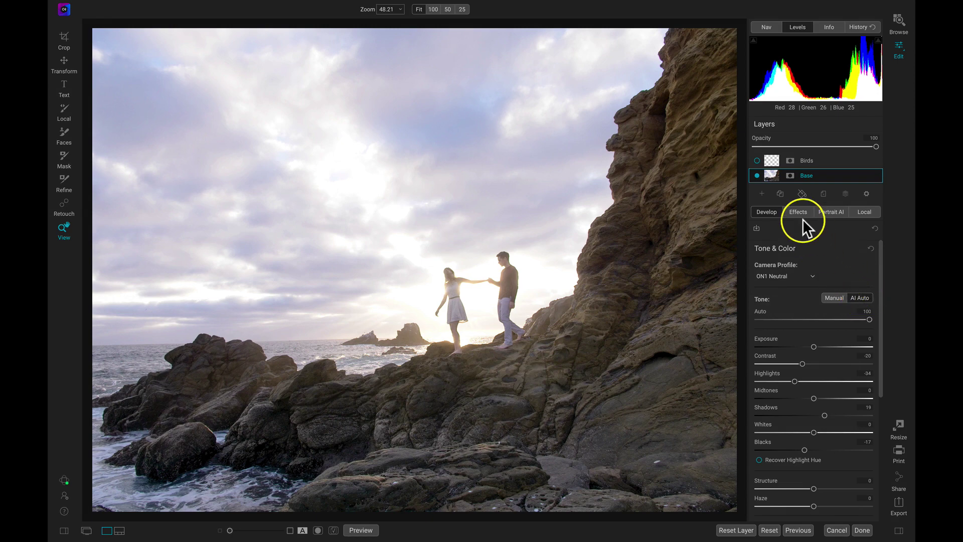
# Add a Dynamic Contrast filter with the Surreal preset and a luminosity mask.
pyautogui.click(801, 212)
pyautogui.click(819, 244)
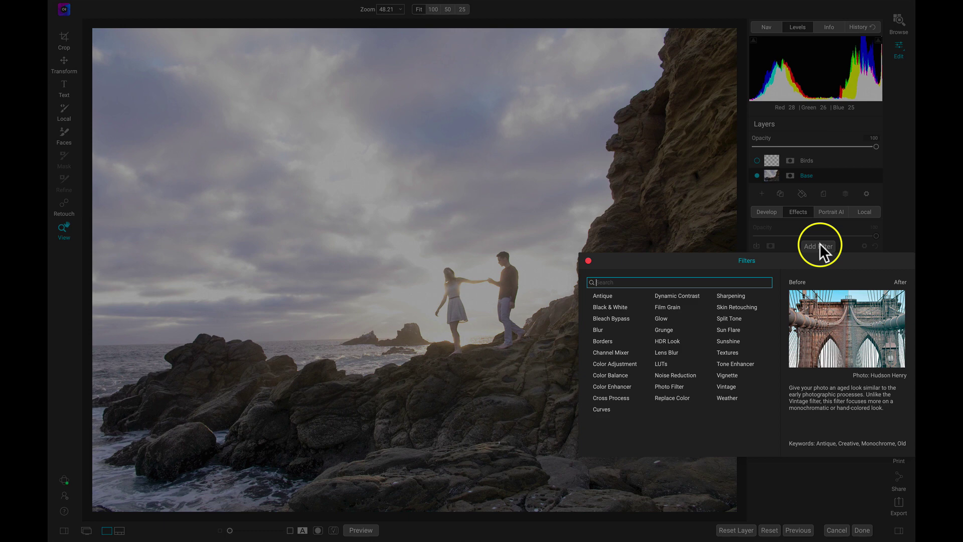
pyautogui.click(687, 294)
pyautogui.click(770, 266)
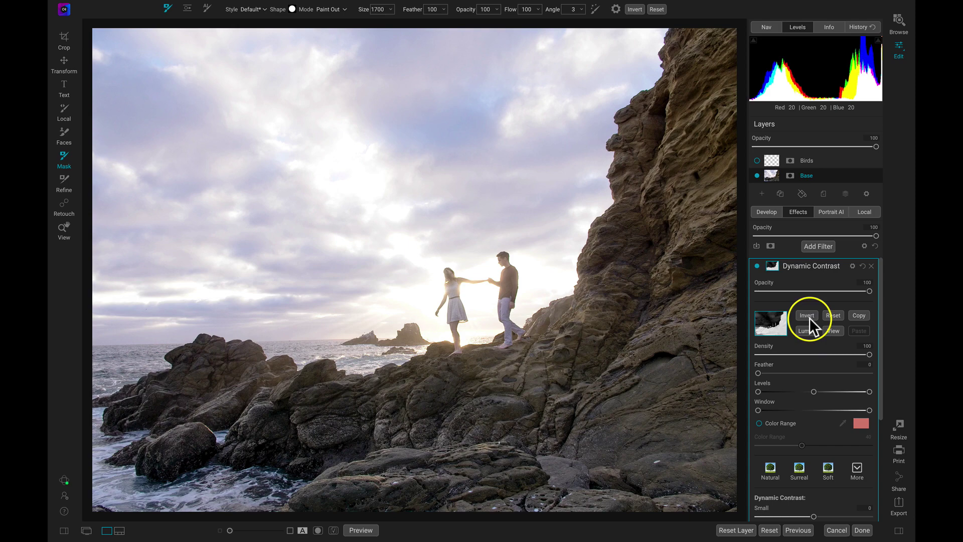
pyautogui.click(798, 467)
# Add a Glow filter in the Darker style, masked by luminosity.
pyautogui.click(809, 249)
pyautogui.click(667, 318)
pyautogui.click(828, 319)
pyautogui.click(771, 265)
pyautogui.click(807, 331)
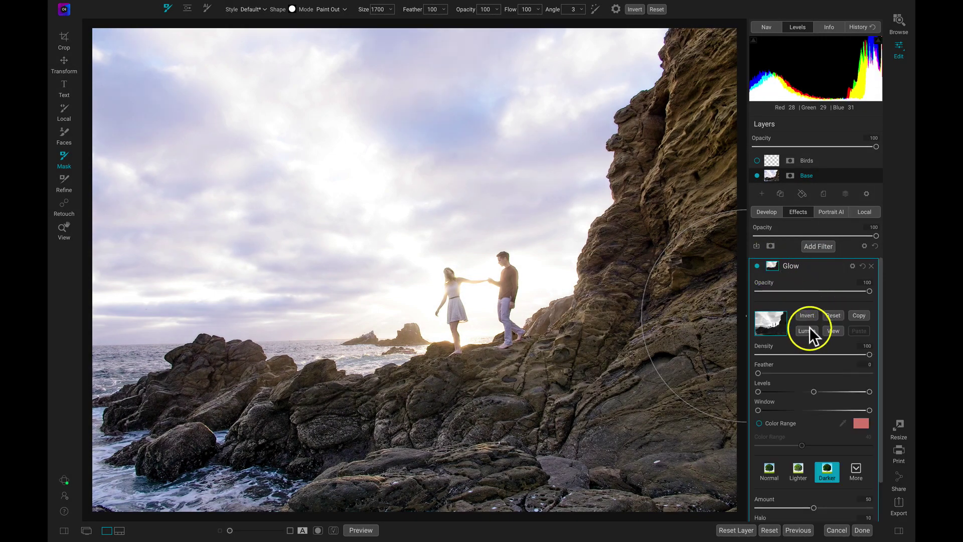
# Add a Sun Star flare near the couple's hands and raise its brightness.
pyautogui.click(813, 247)
pyautogui.click(734, 328)
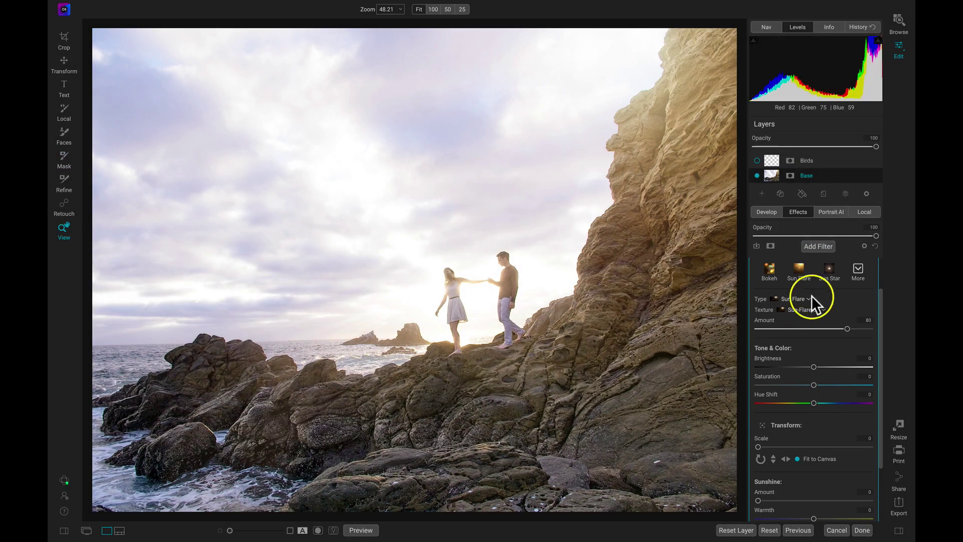
pyautogui.click(809, 298)
pyautogui.click(821, 190)
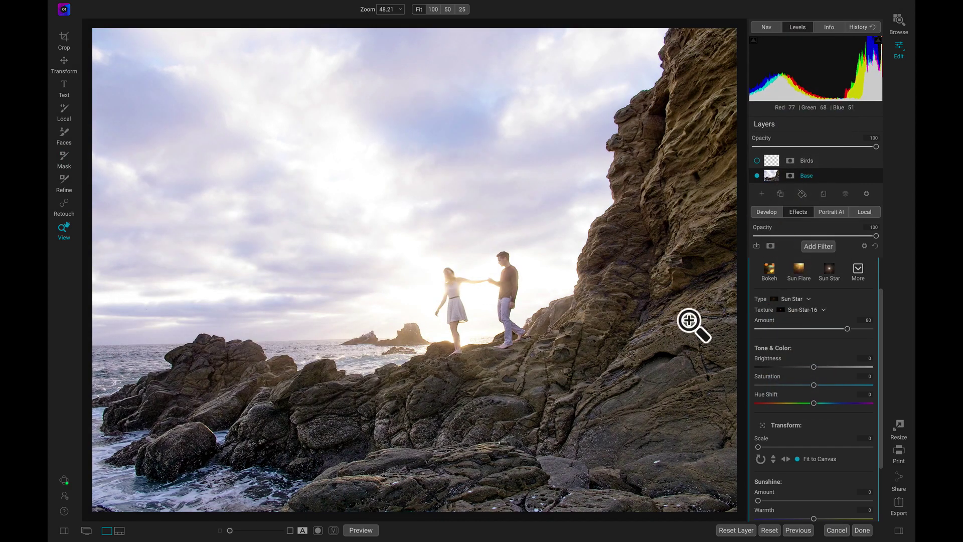
pyautogui.moveTo(478, 307); pyautogui.dragTo(473, 291)
pyautogui.moveTo(813, 367)
pyautogui.mouseDown()
pyautogui.moveTo(831, 366)
pyautogui.moveTo(845, 383)
pyautogui.mouseUp()
pyautogui.scroll(2, 845, 383)
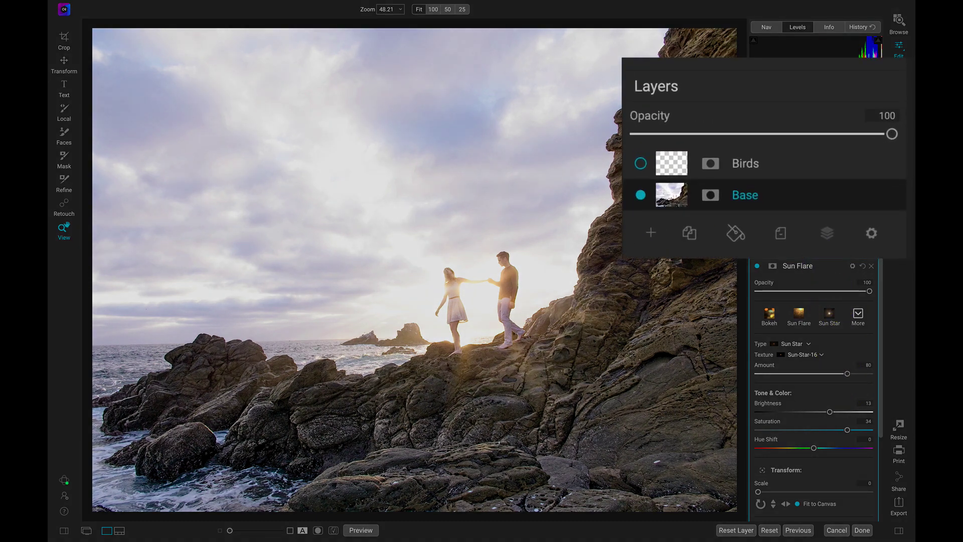
# Show the Birds layer, shift it left, and lower its opacity.
pyautogui.click(641, 163)
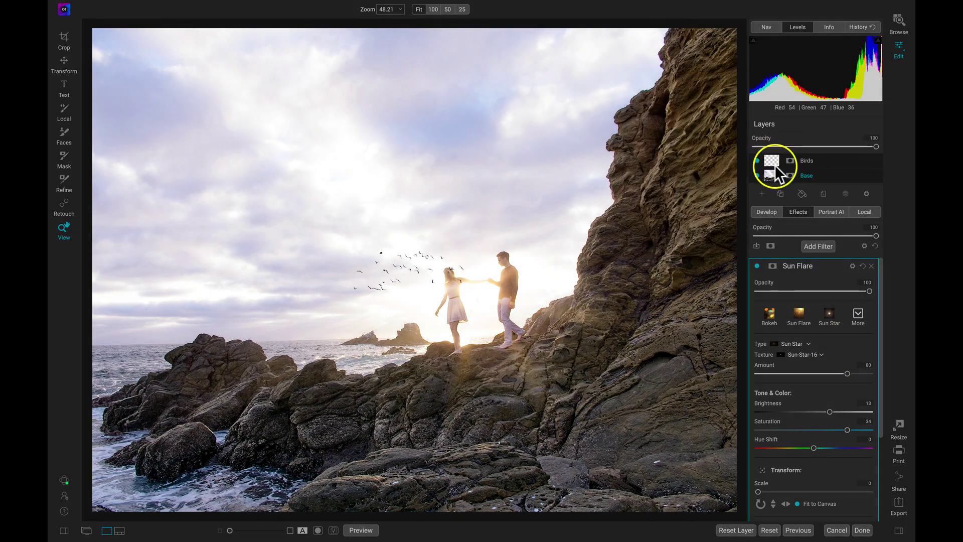
pyautogui.click(795, 161)
pyautogui.moveTo(410, 269); pyautogui.dragTo(371, 269)
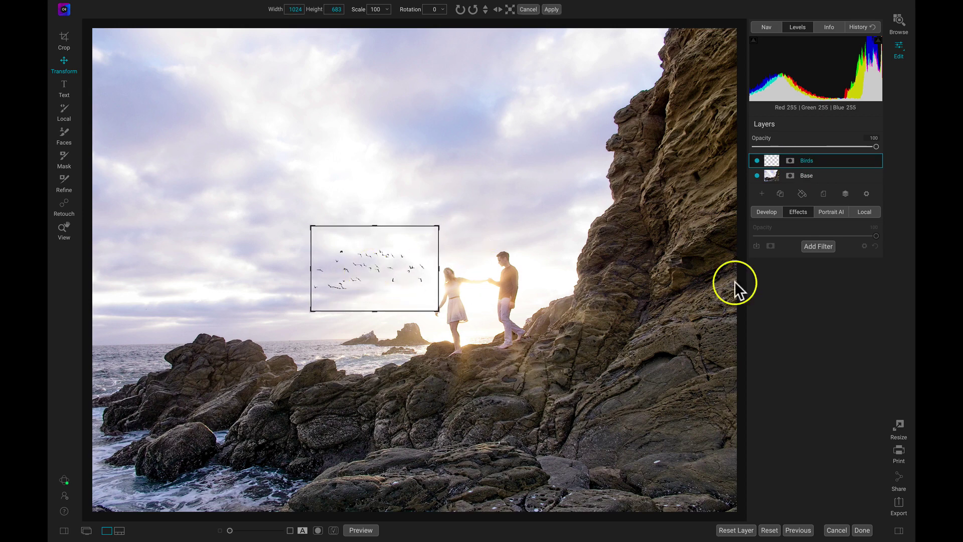
pyautogui.moveTo(876, 146); pyautogui.dragTo(828, 146)
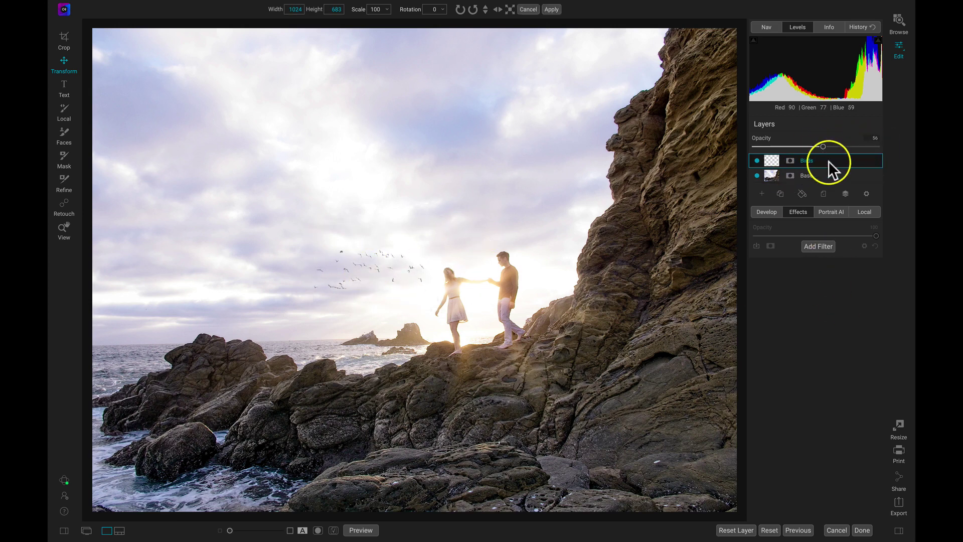
# Paint out part of the Birds layer with the mask brush.
pyautogui.press('b')
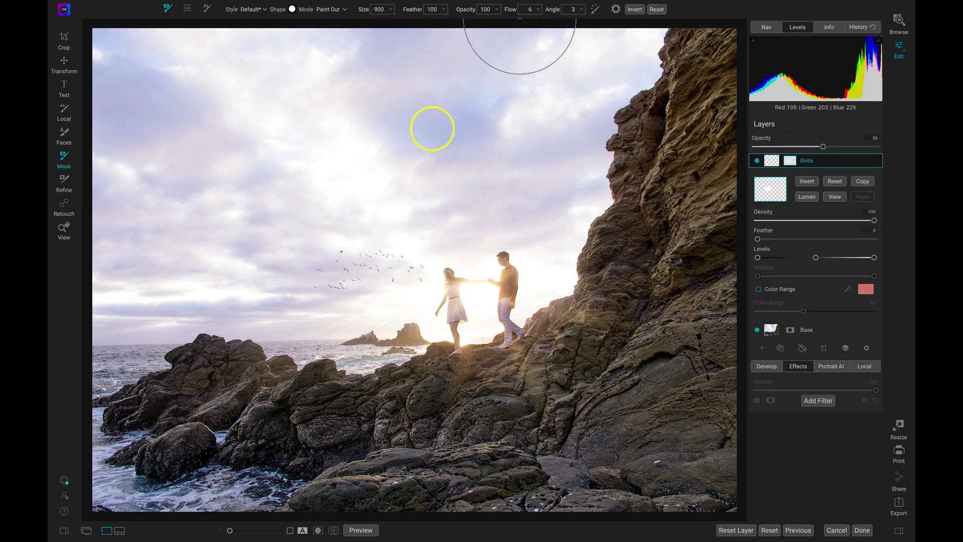
pyautogui.moveTo(430, 253); pyautogui.dragTo(415, 254)
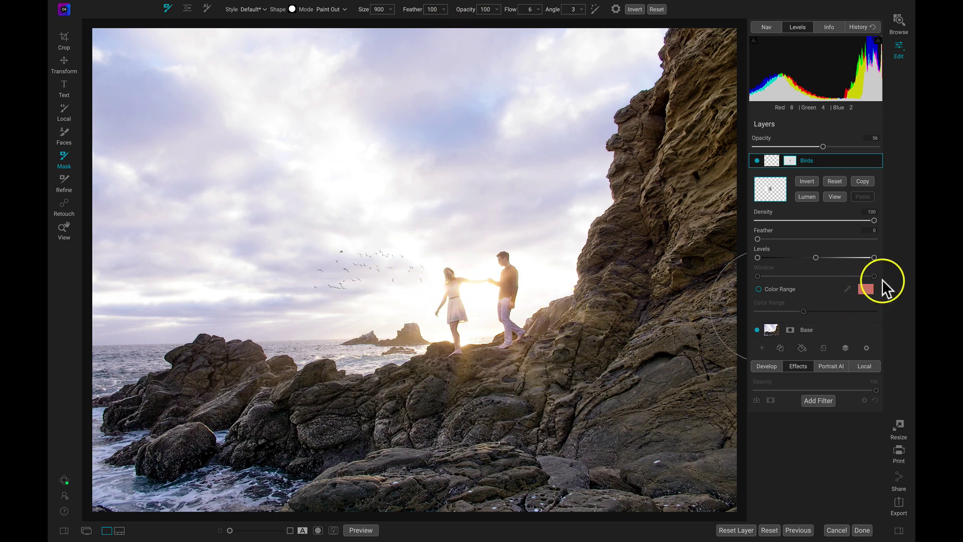
pyautogui.press('z')
# Hide and reshow the Composite layer to compare the original with the edit.
pyautogui.click(757, 160)
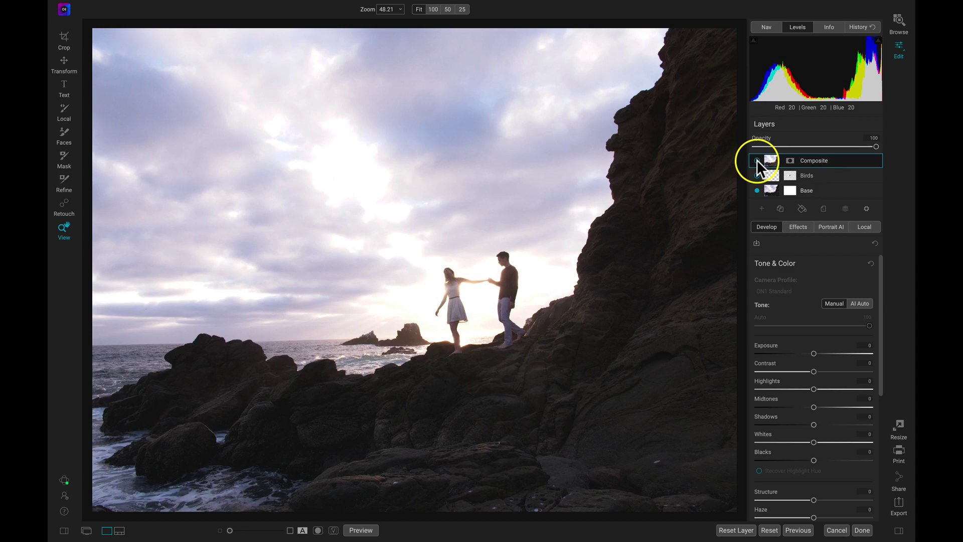
pyautogui.click(757, 160)
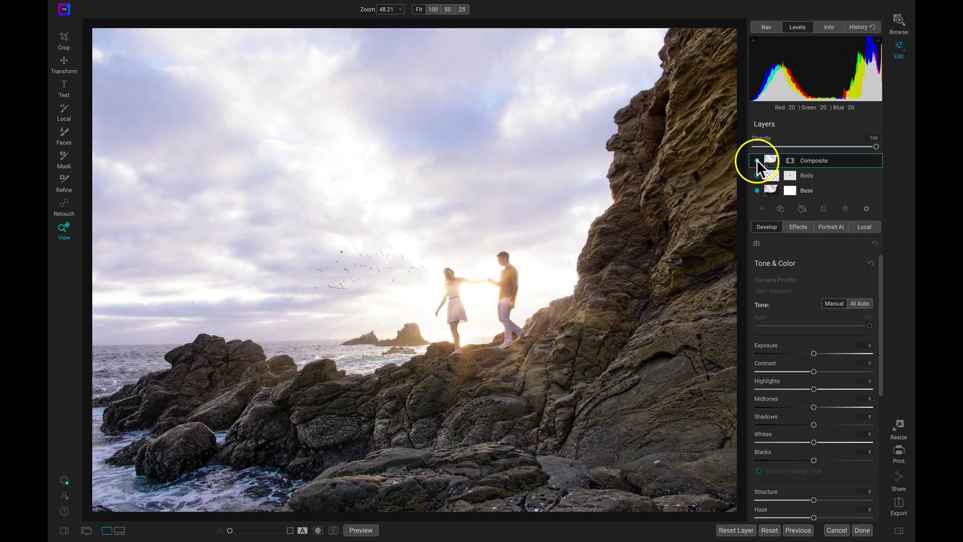